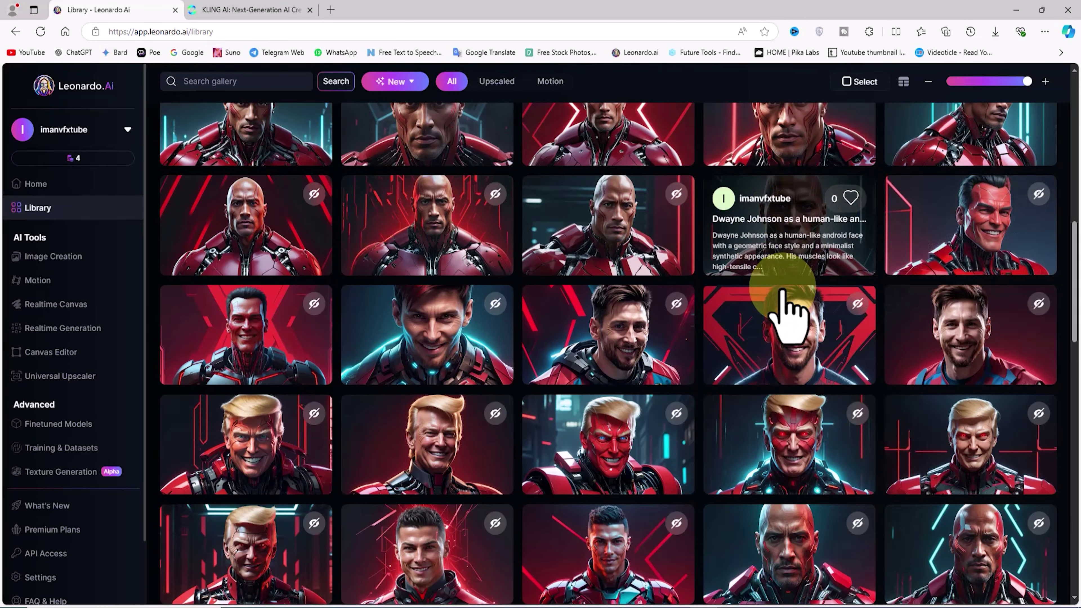
# Open the red-armored Dwayne Johnson android portrait at full size from the Leonardo.Ai library.
pyautogui.click(791, 307)
pyautogui.click(426, 166)
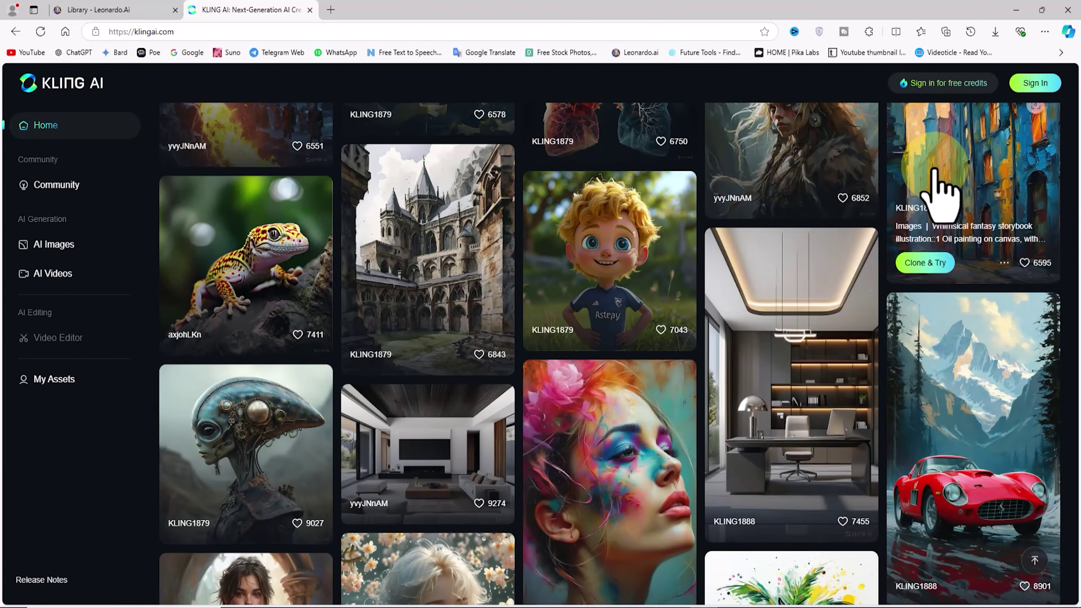
pyautogui.scroll(-10, 939, 188)
# Fill the Kling AI sign-in form with the account e-mail and password and submit it.
pyautogui.scroll(15, 936, 193)
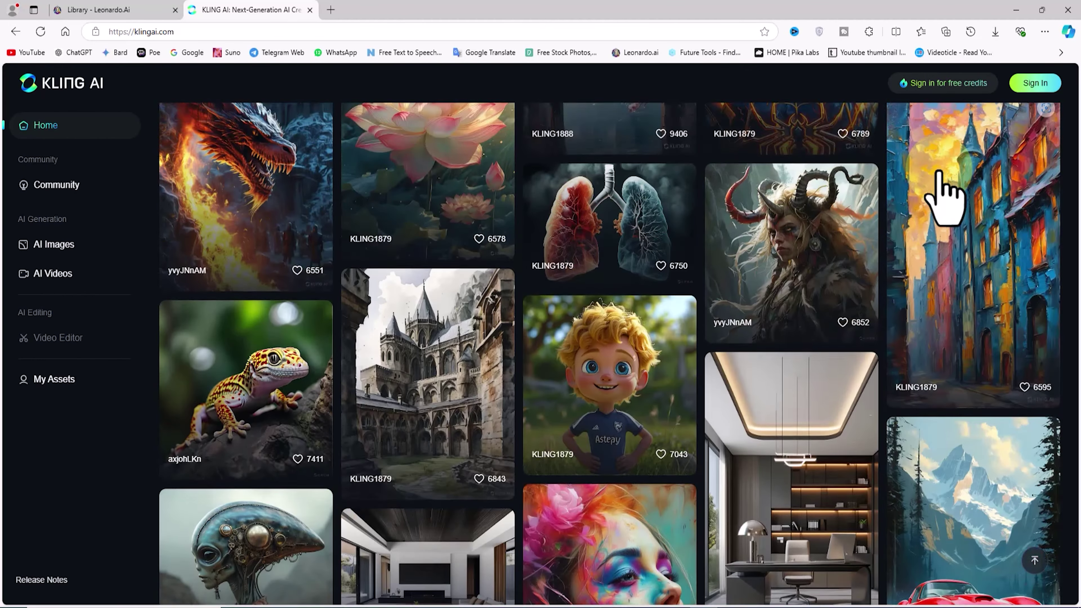
pyautogui.scroll(10, 939, 173)
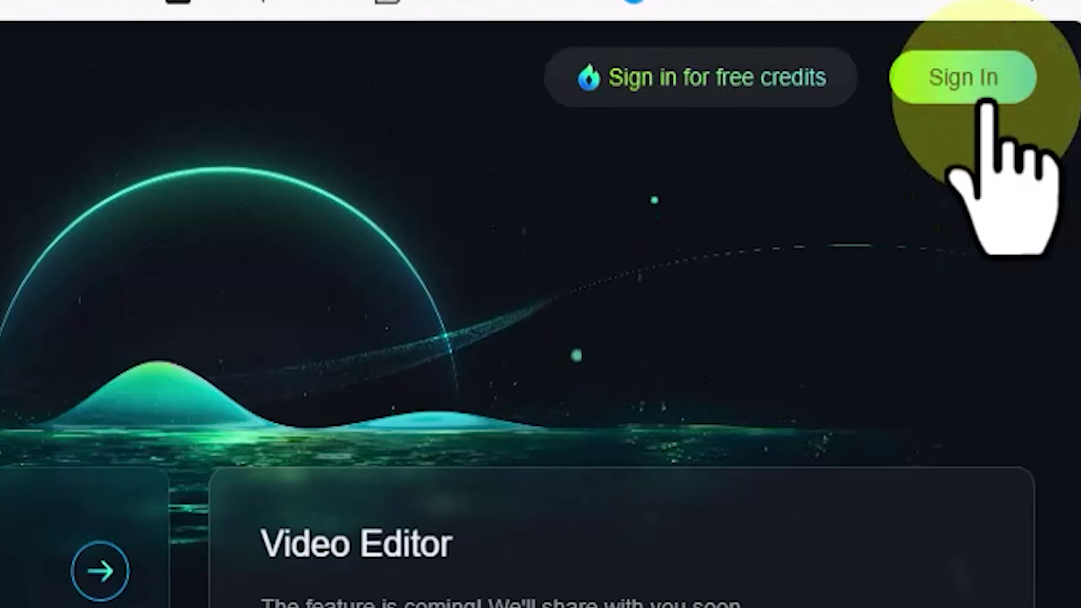
pyautogui.click(979, 92)
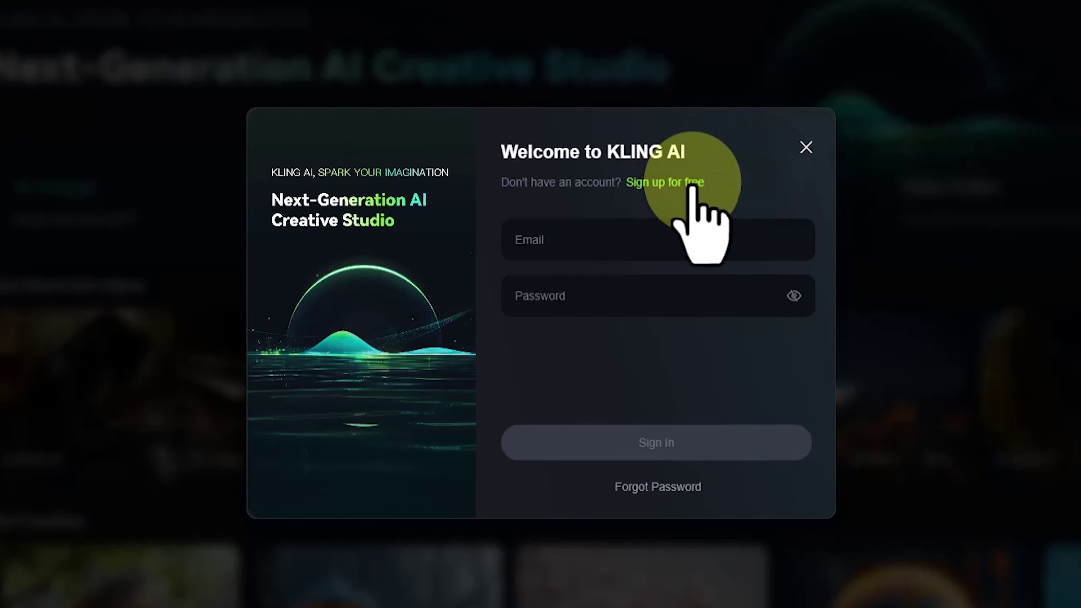
pyautogui.click(705, 181)
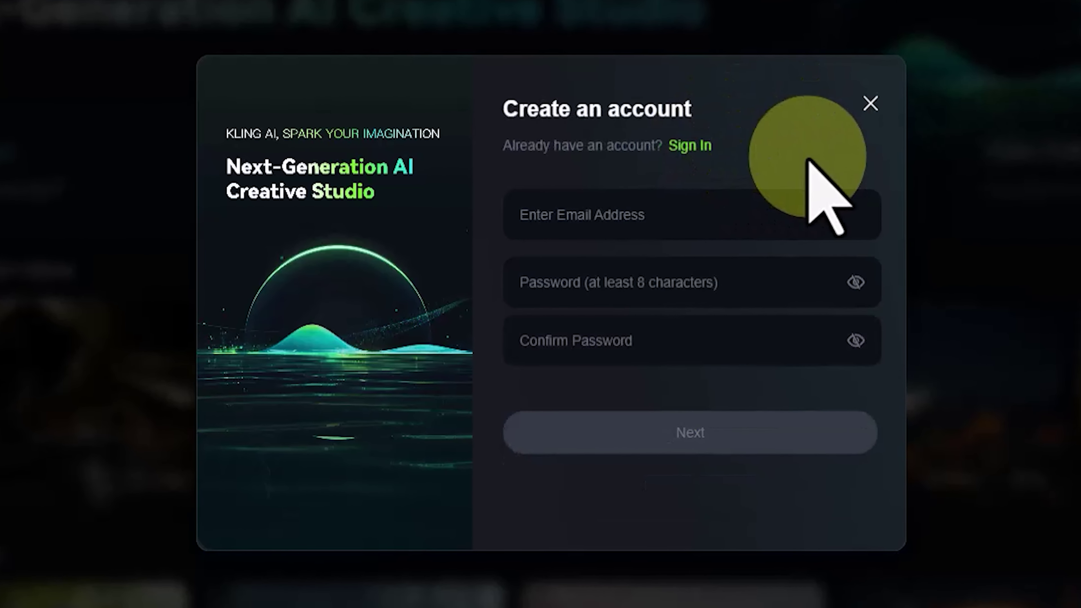
pyautogui.click(689, 150)
pyautogui.click(757, 224)
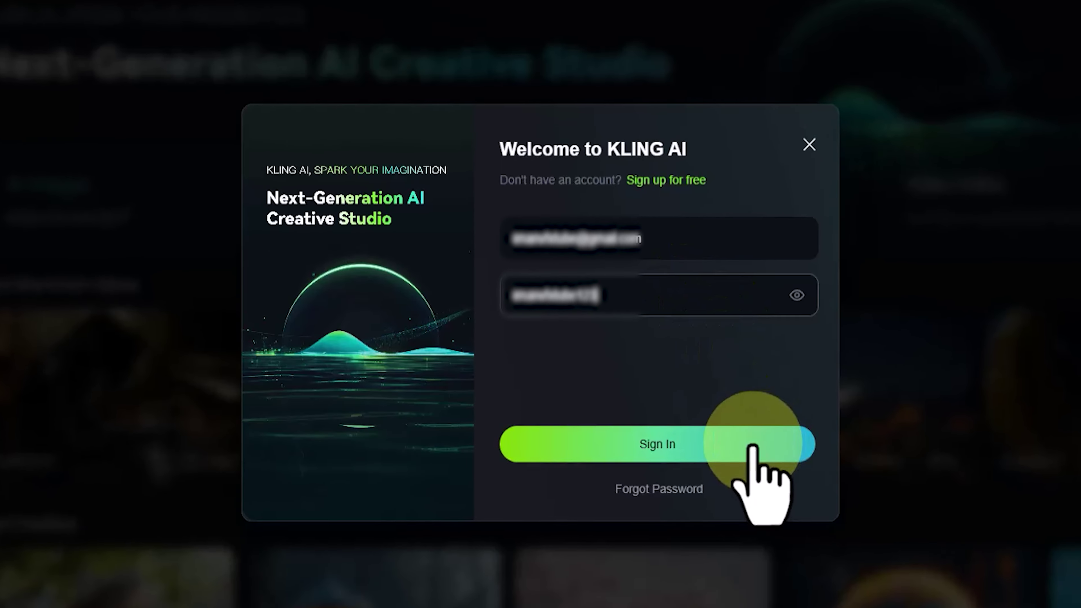
pyautogui.click(681, 423)
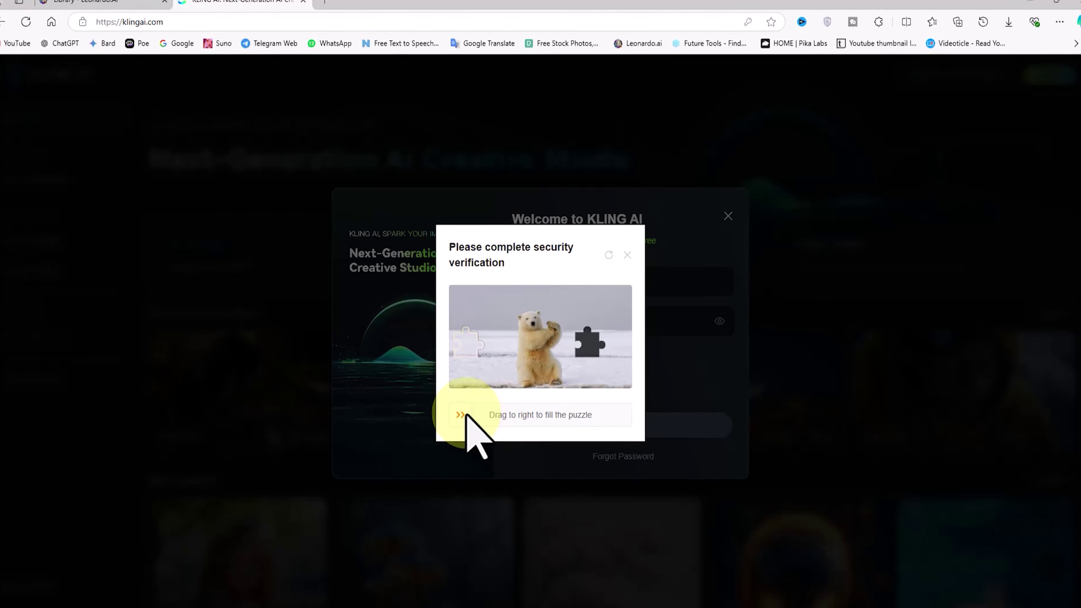
# Slide the puzzle piece into its gap to pass the security verification.
pyautogui.moveTo(363, 497); pyautogui.dragTo(363, 497)
pyautogui.moveTo(461, 421); pyautogui.dragTo(605, 424)
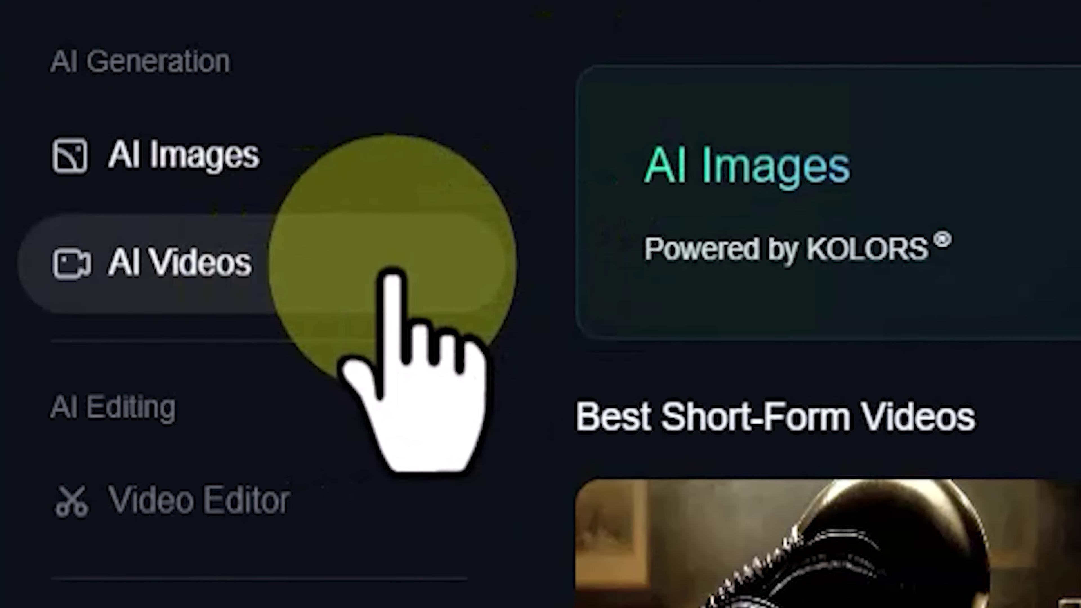
# Go to AI Videos and switch to the Image to Video creation mode.
pyautogui.click(264, 275)
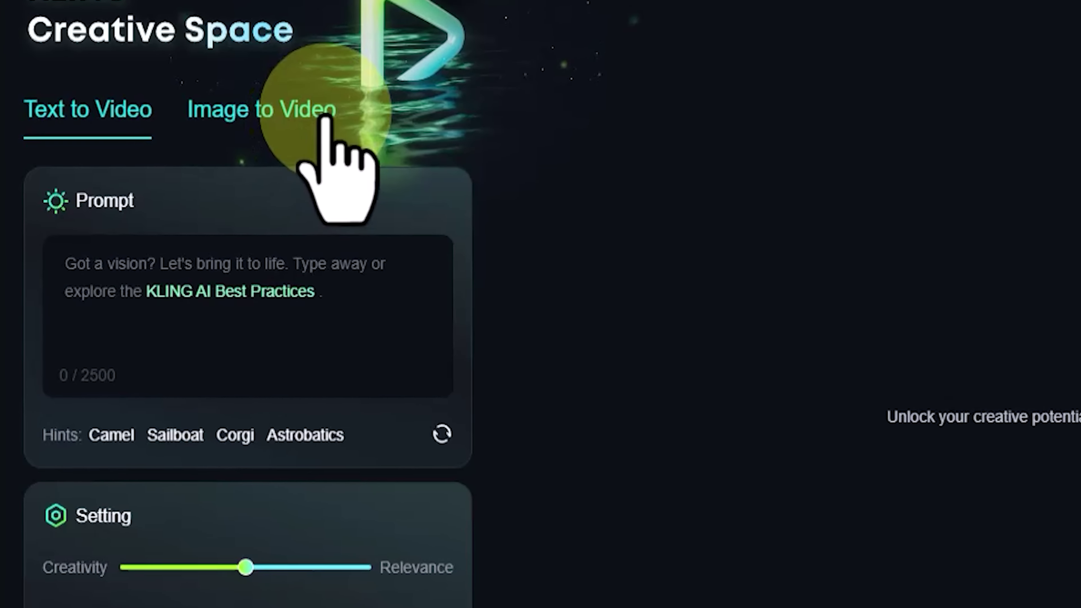
pyautogui.click(323, 113)
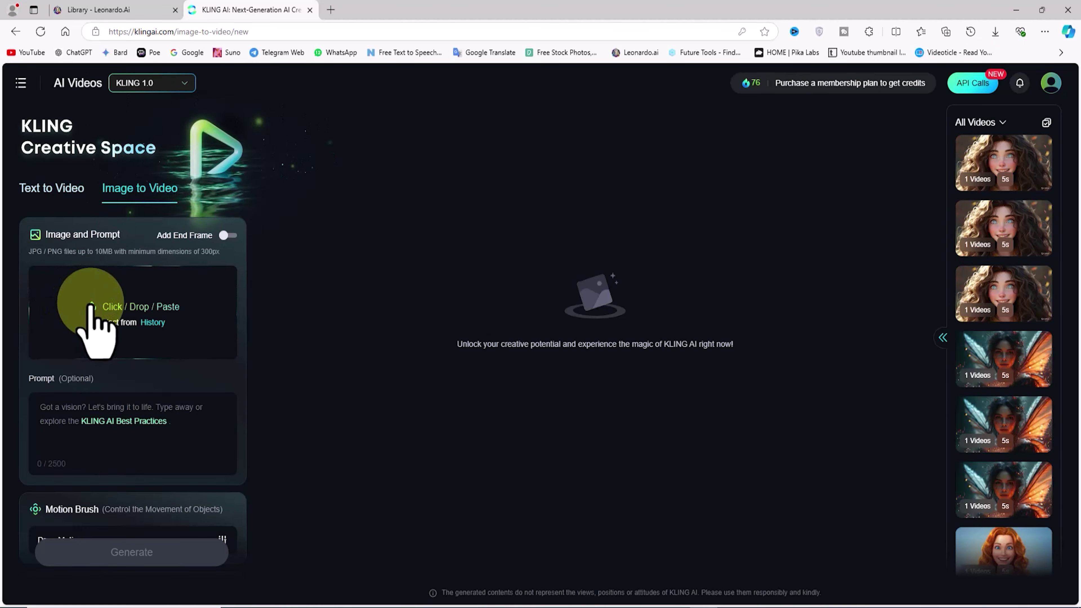
# Upload the Dwayne Johnson android portrait JPG as the Image to Video source image.
pyautogui.click(90, 305)
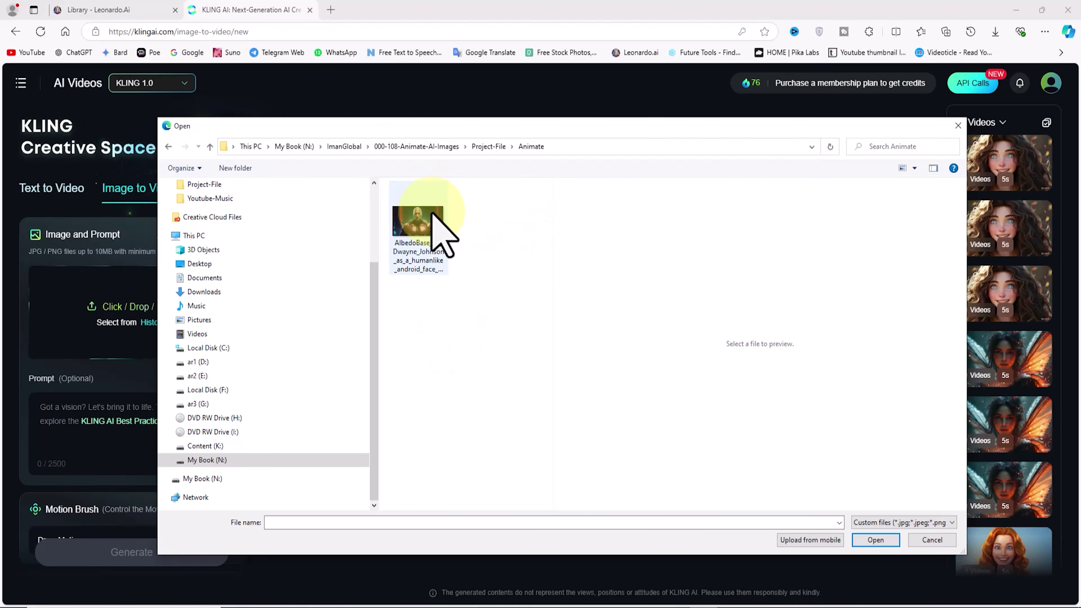
pyautogui.click(419, 216)
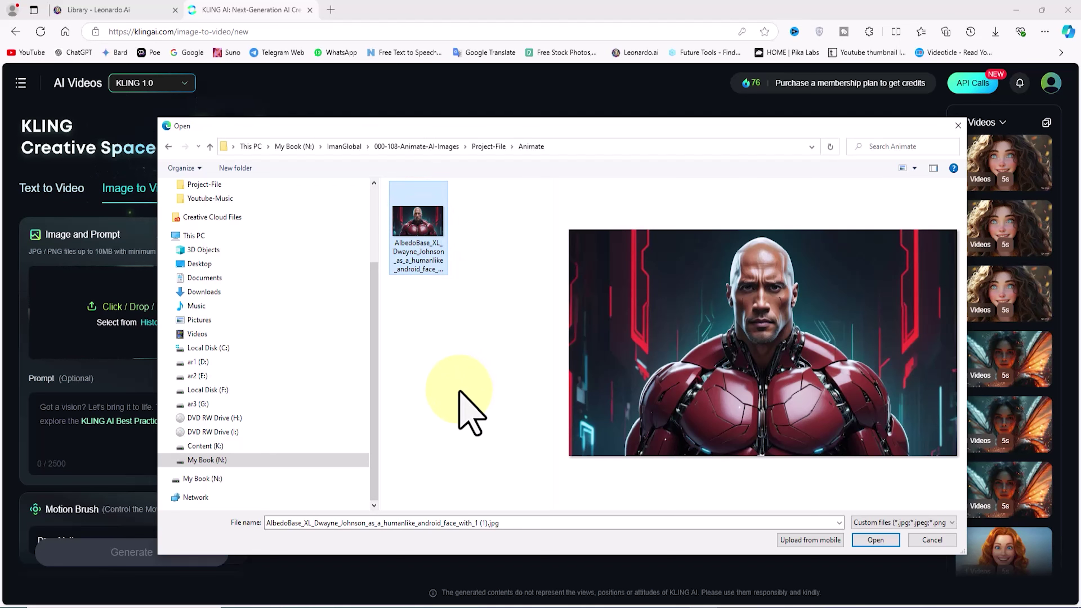
pyautogui.click(889, 545)
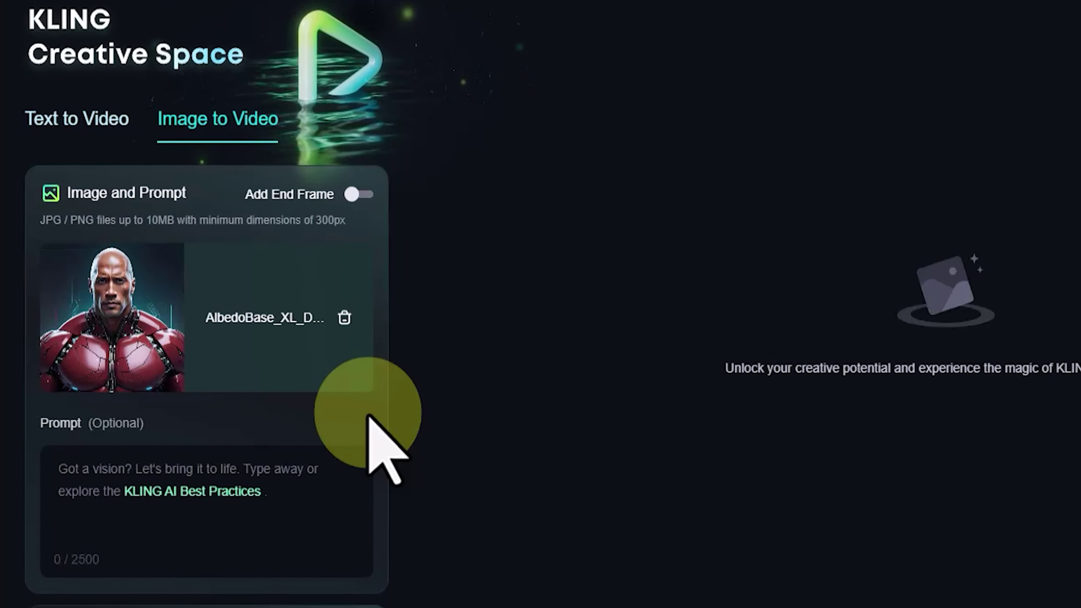
pyautogui.moveTo(146, 291)
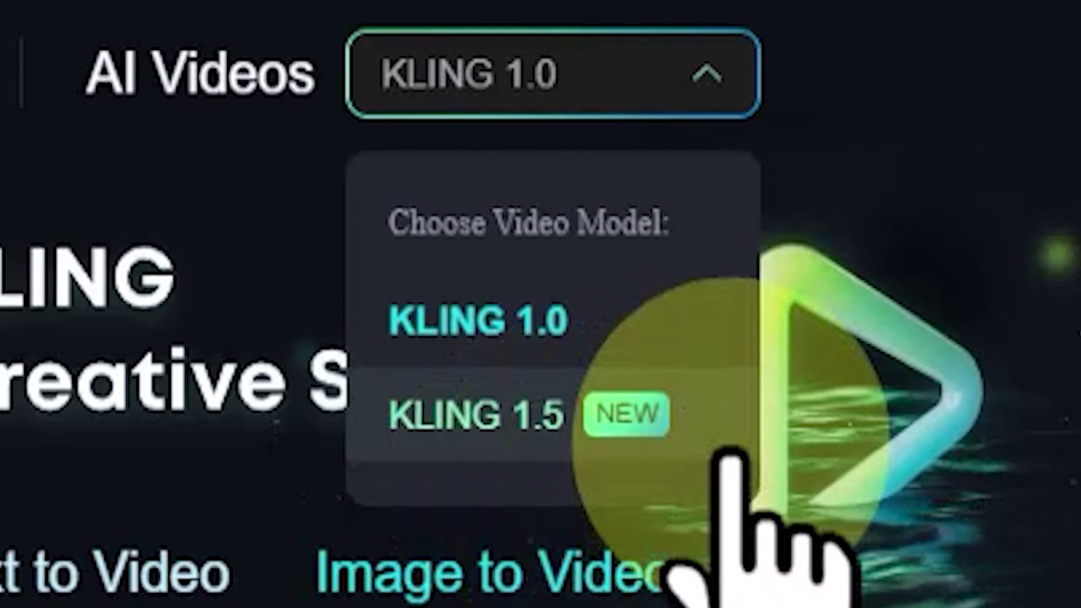
# Switch the video model to KLING 1.5 with the smiling, slow-zoom prompt.
pyautogui.click(702, 426)
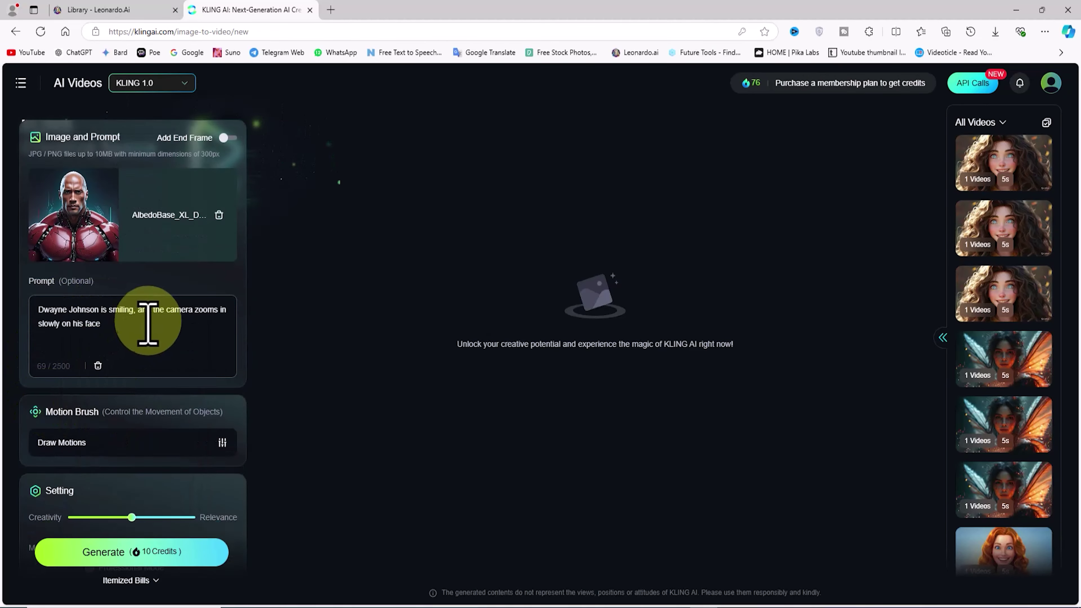
pyautogui.scroll(3, 147, 322)
pyautogui.scroll(-5, 164, 336)
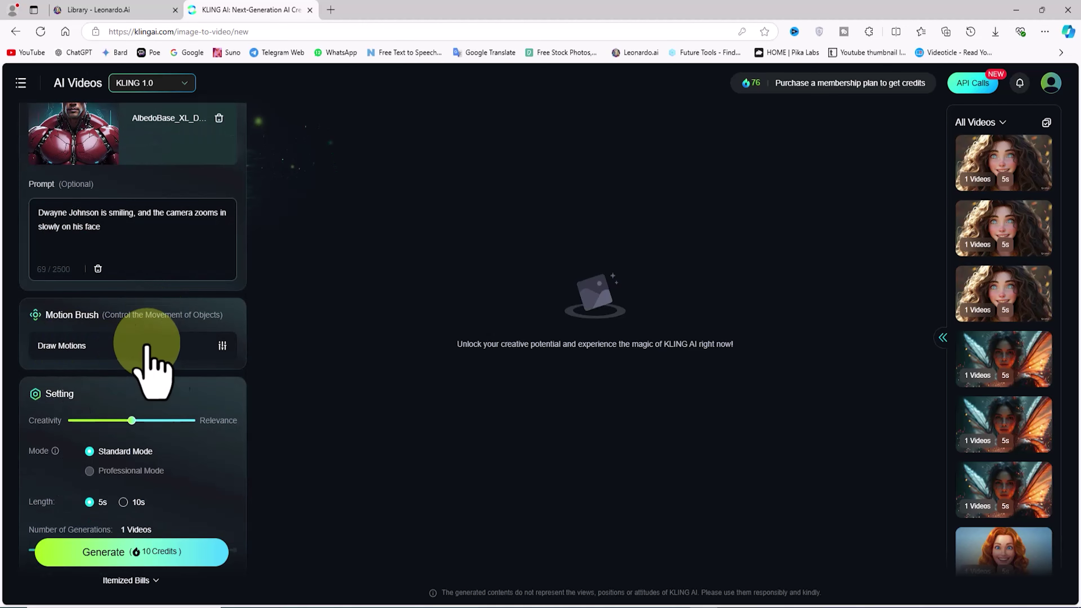
# Paint the figure as Motion Brush Area 1 and draw a left-to-right Track 1 path.
pyautogui.click(221, 345)
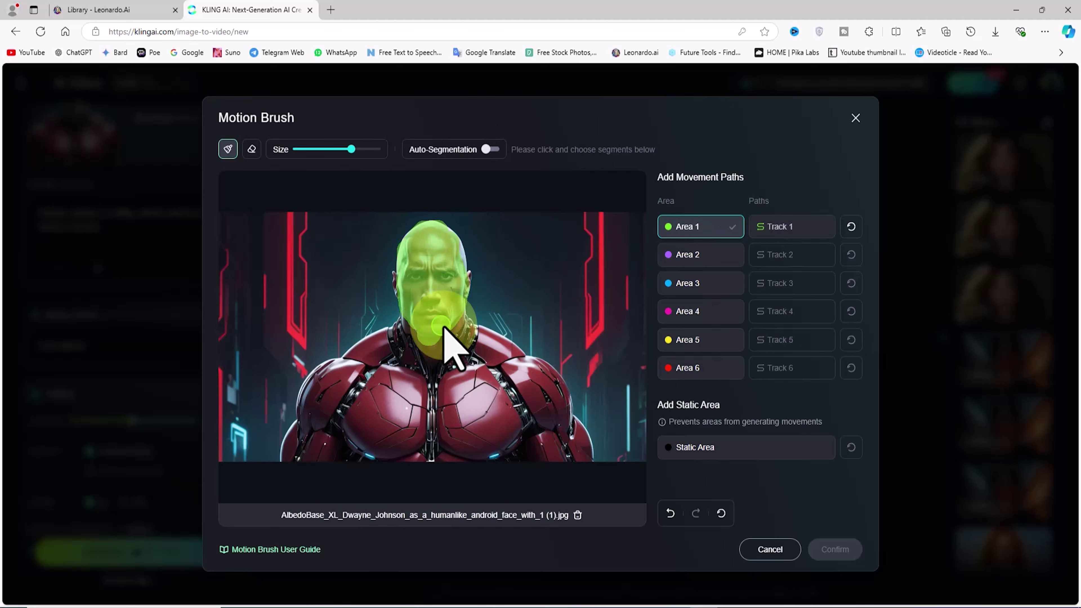
pyautogui.moveTo(415, 166)
pyautogui.mouseDown()
pyautogui.moveTo(386, 362)
pyautogui.moveTo(441, 379)
pyautogui.moveTo(514, 379)
pyautogui.moveTo(345, 460)
pyautogui.moveTo(460, 384)
pyautogui.moveTo(434, 411)
pyautogui.moveTo(519, 452)
pyautogui.moveTo(373, 435)
pyautogui.moveTo(442, 423)
pyautogui.mouseUp()
pyautogui.press('e')
pyautogui.moveTo(443, 232); pyautogui.dragTo(392, 247)
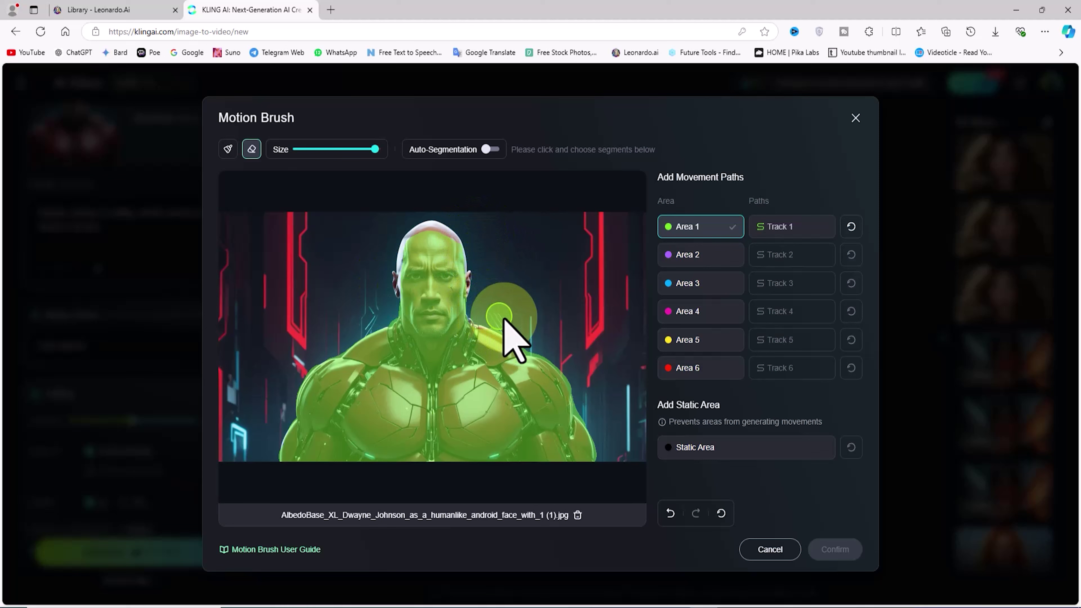
pyautogui.press('b')
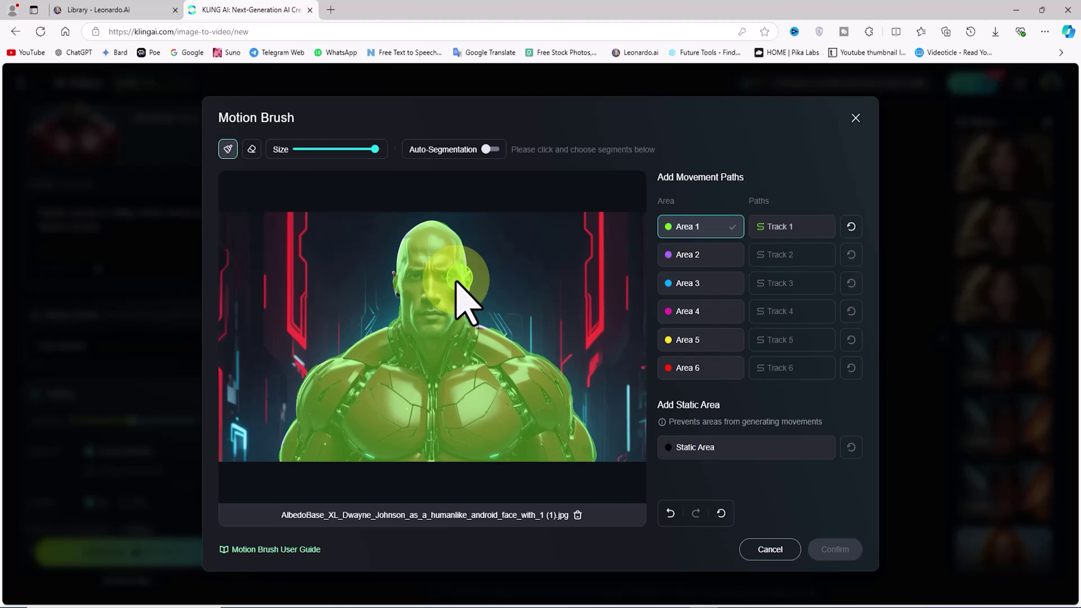
pyautogui.click(802, 226)
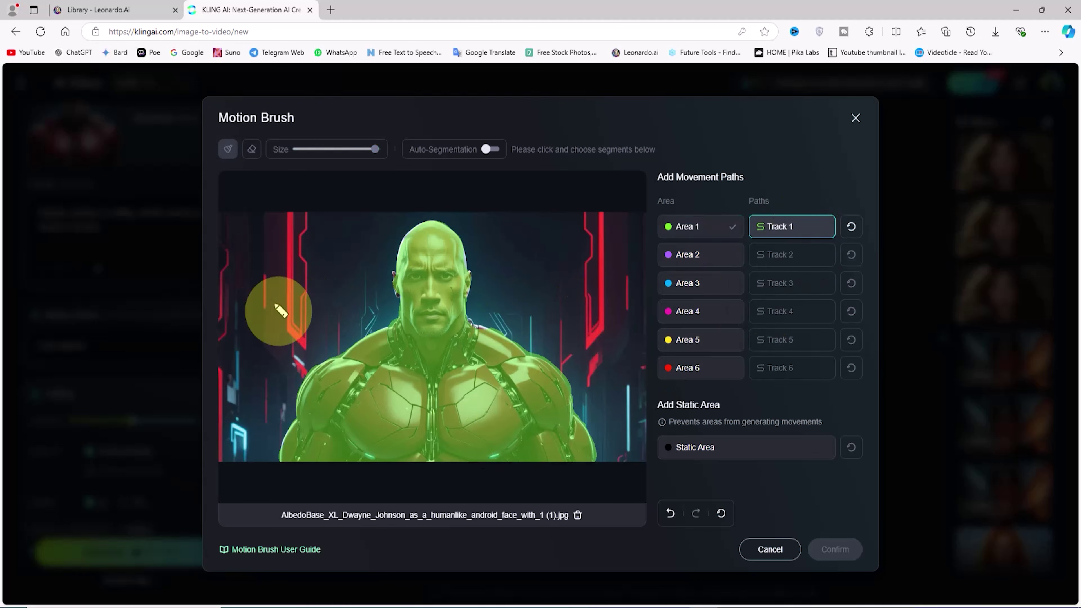
pyautogui.moveTo(568, 297); pyautogui.dragTo(582, 298)
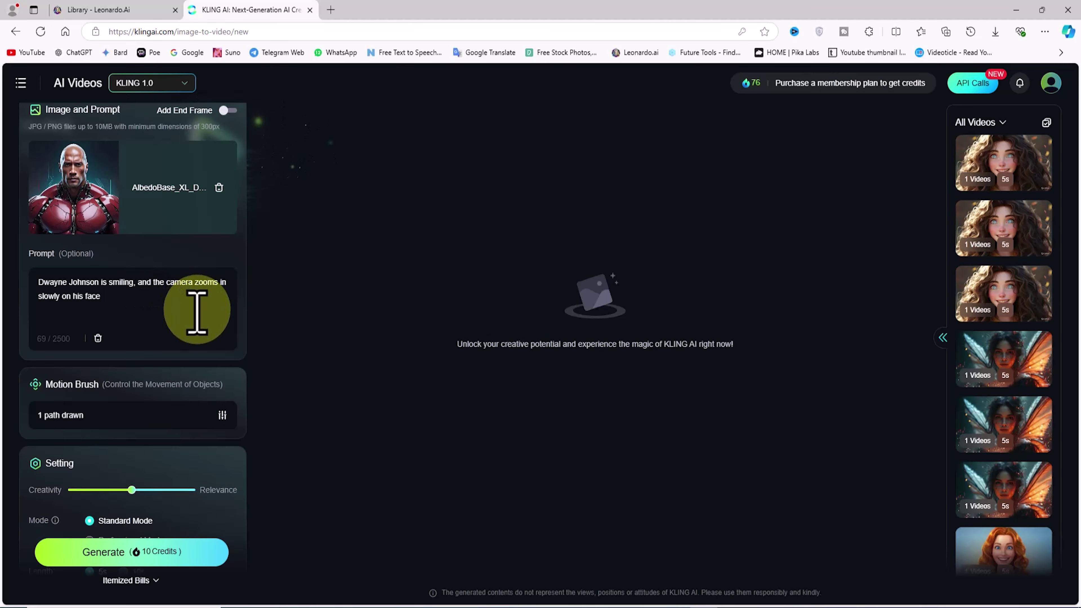
pyautogui.scroll(-3, 194, 309)
pyautogui.scroll(-3, 196, 426)
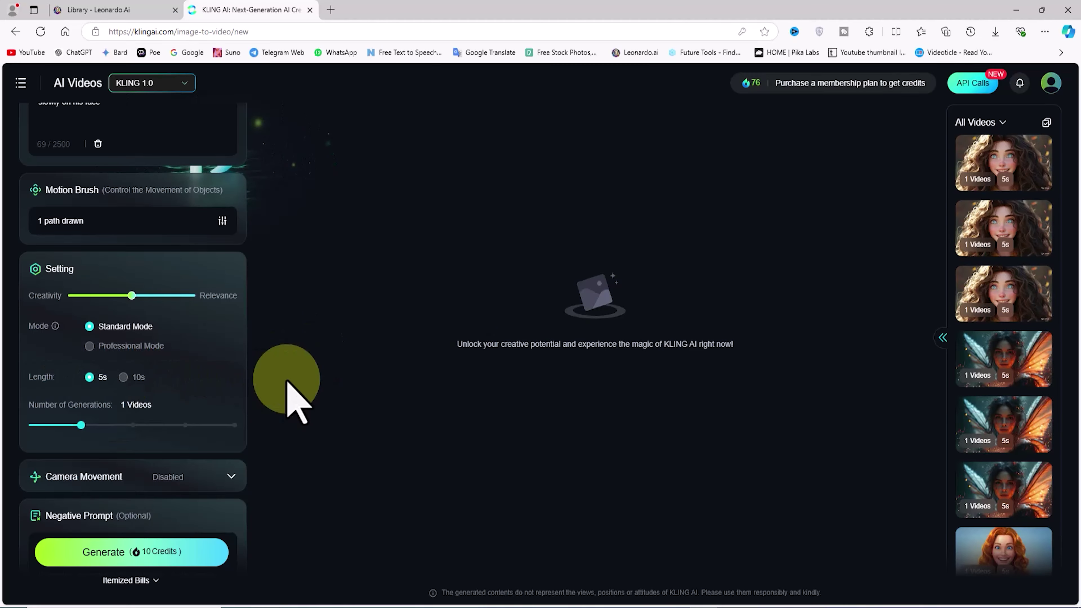
pyautogui.moveTo(83, 427)
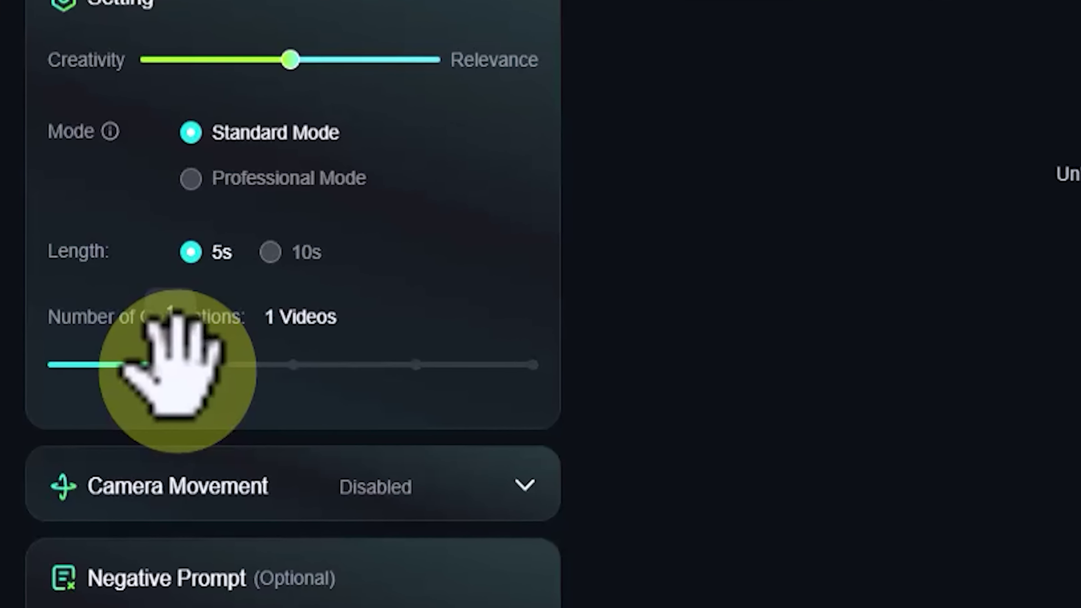
pyautogui.moveTo(172, 364); pyautogui.dragTo(364, 369)
pyautogui.moveTo(573, 315); pyautogui.dragTo(277, 315)
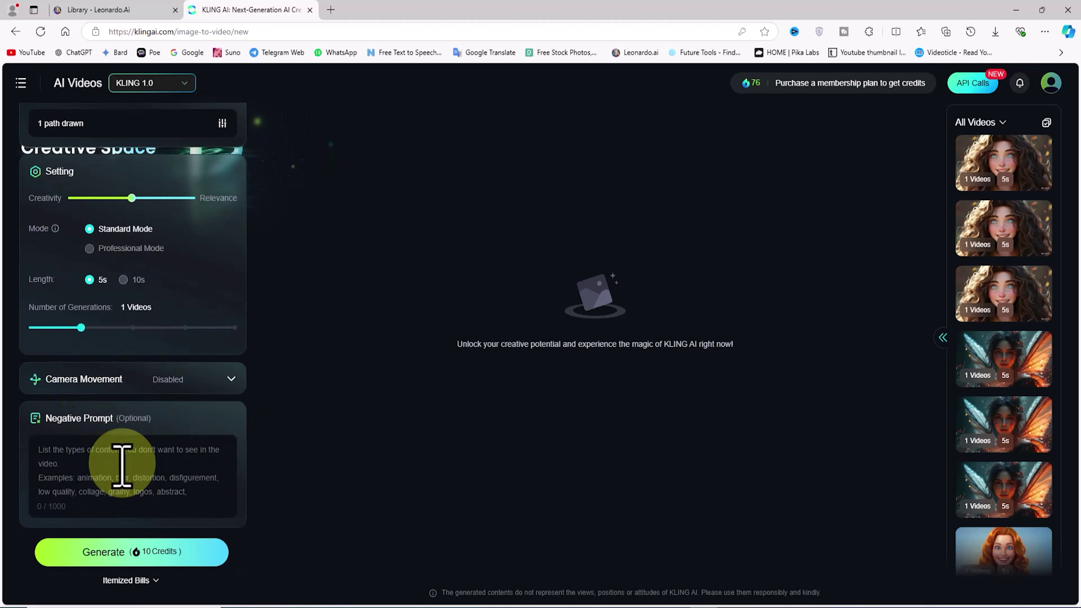
# Scroll back up and generate the 5-second video of the smiling android.
pyautogui.scroll(10, 126, 470)
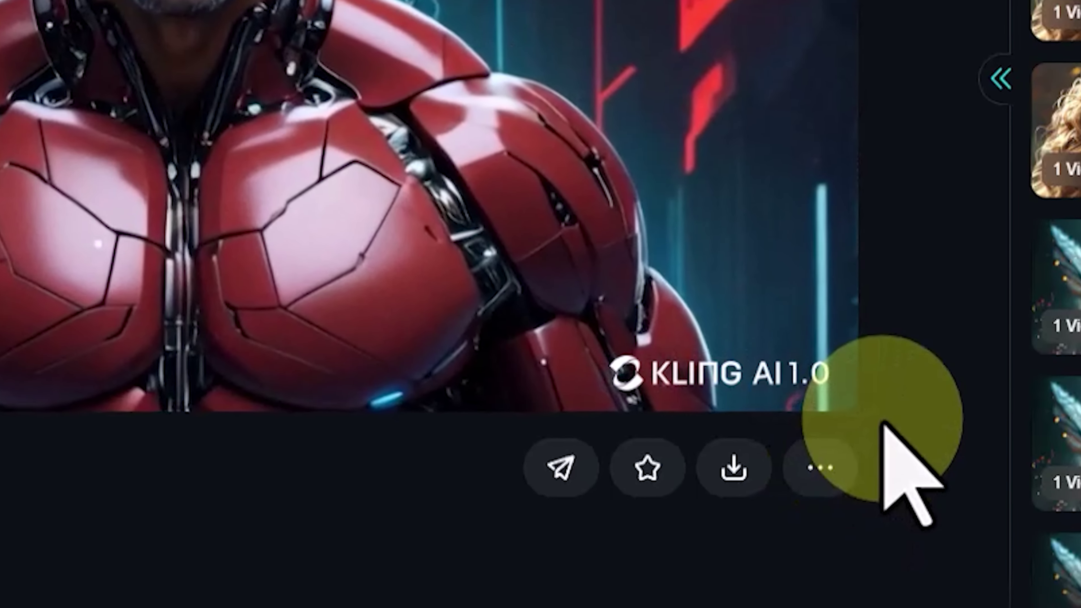
# Open the generated clip's options and bring up the Download with Watermark choice.
pyautogui.click(837, 480)
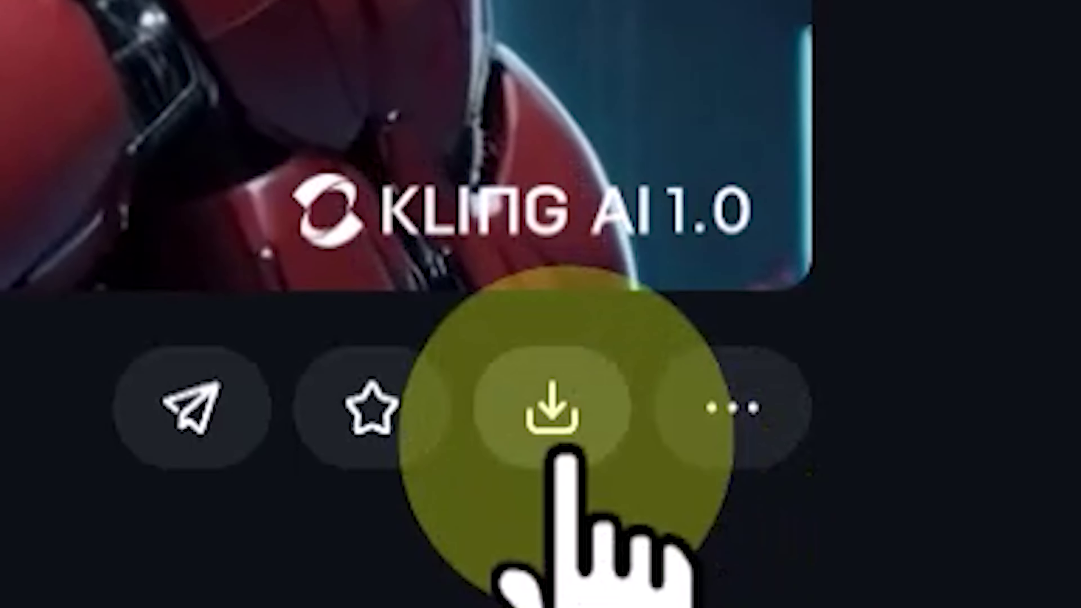
pyautogui.moveTo(566, 426)
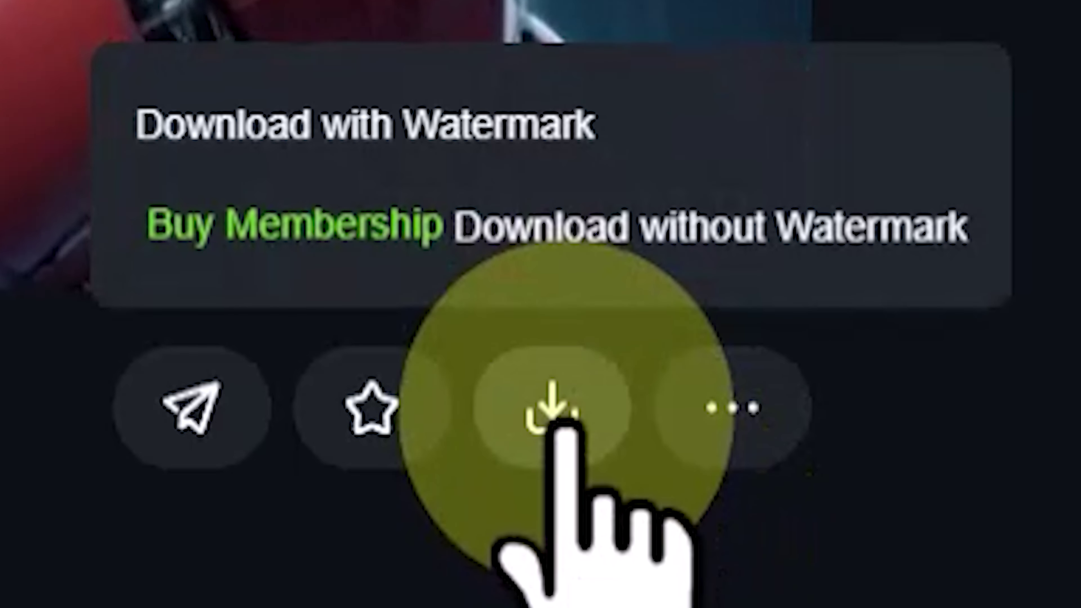